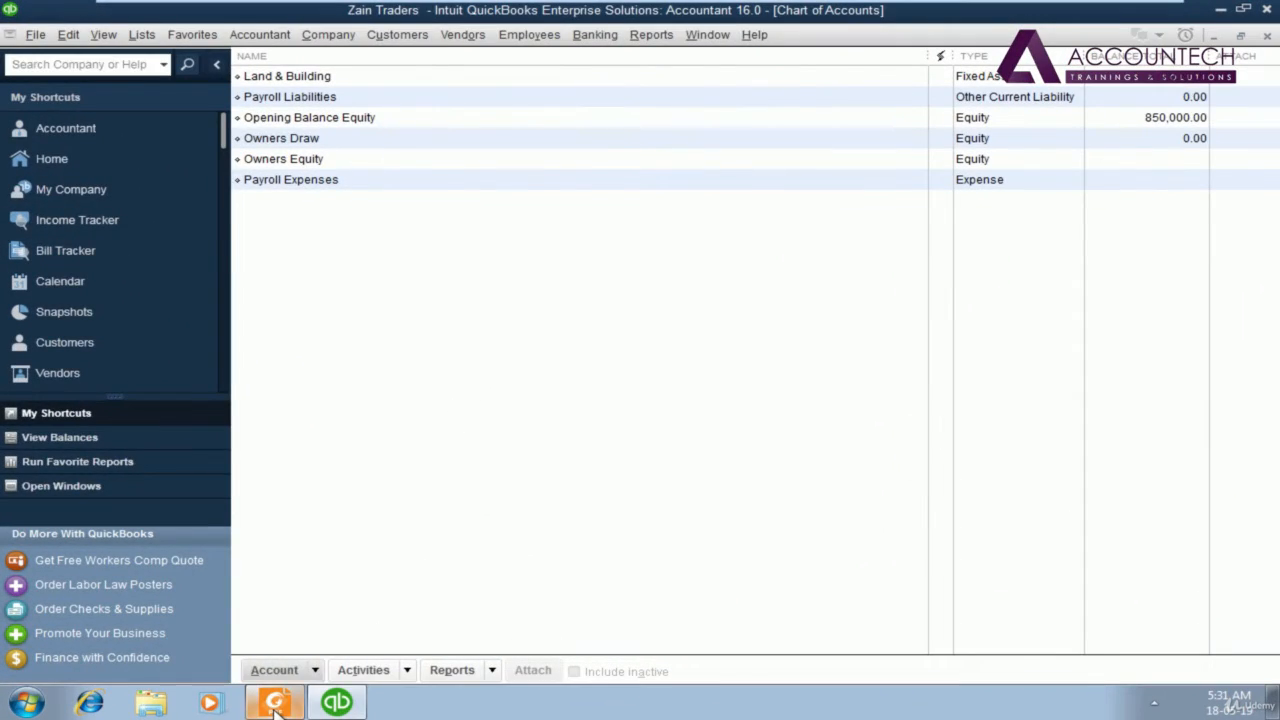
Switch to the Zain Traders 2018 PDF and examine the opening balances of Land & Buildings and its accumulated depreciation
click(275, 703)
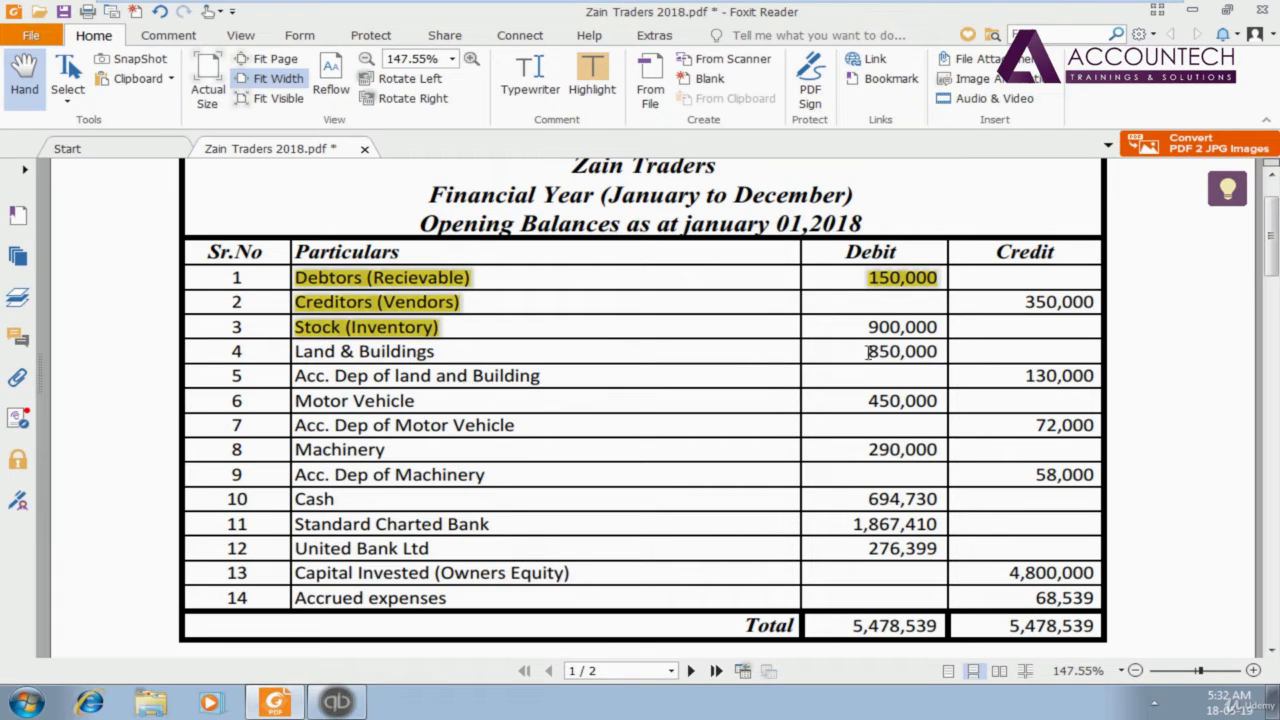
drag(866, 351, 933, 352)
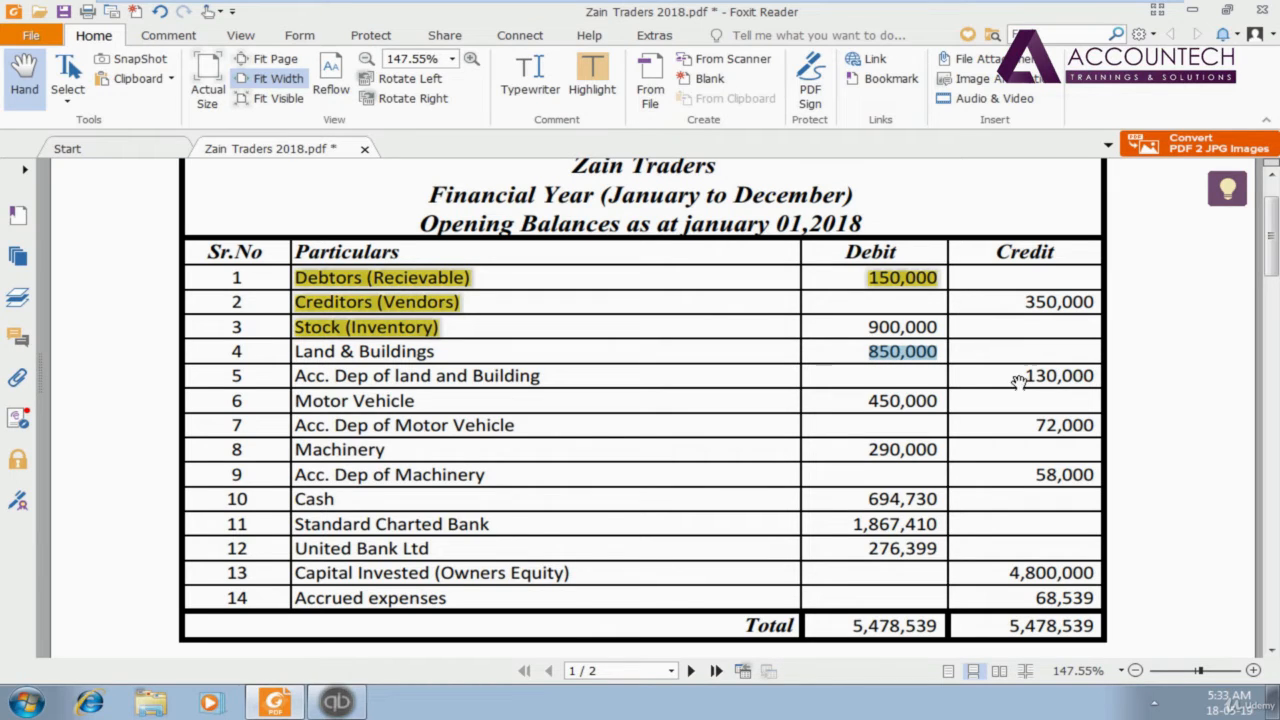
click(930, 375)
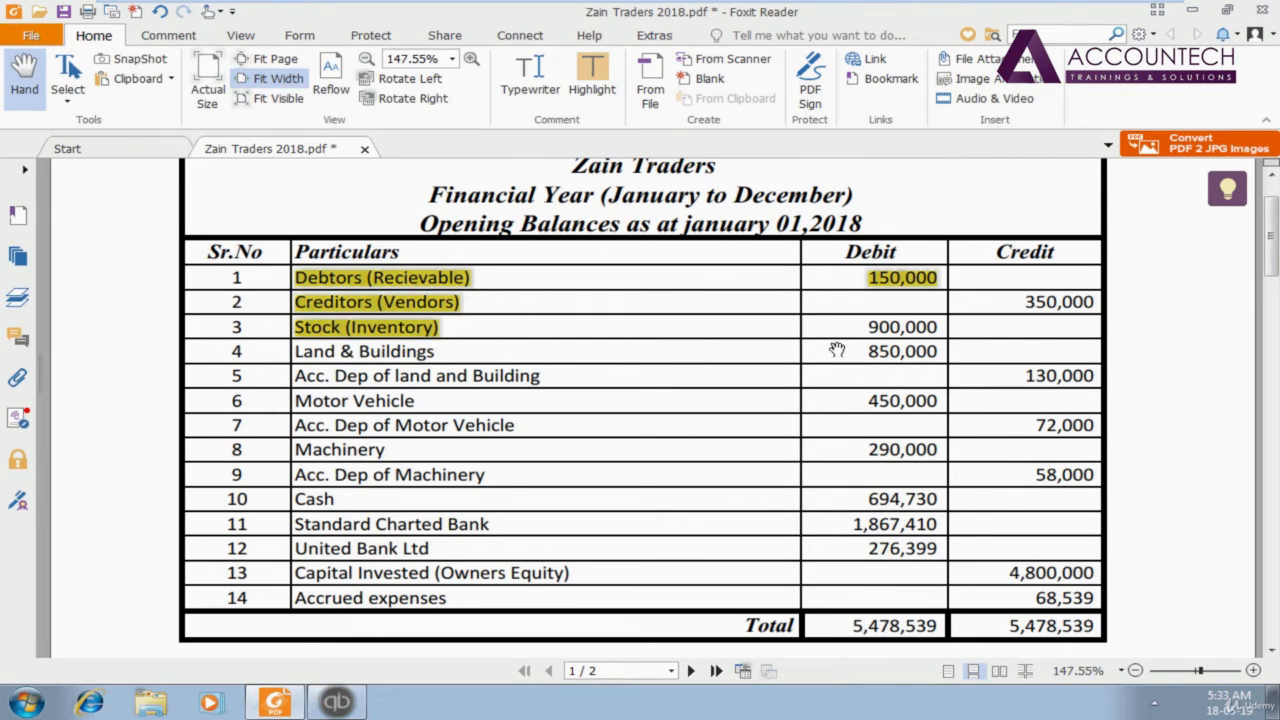
drag(866, 351, 937, 352)
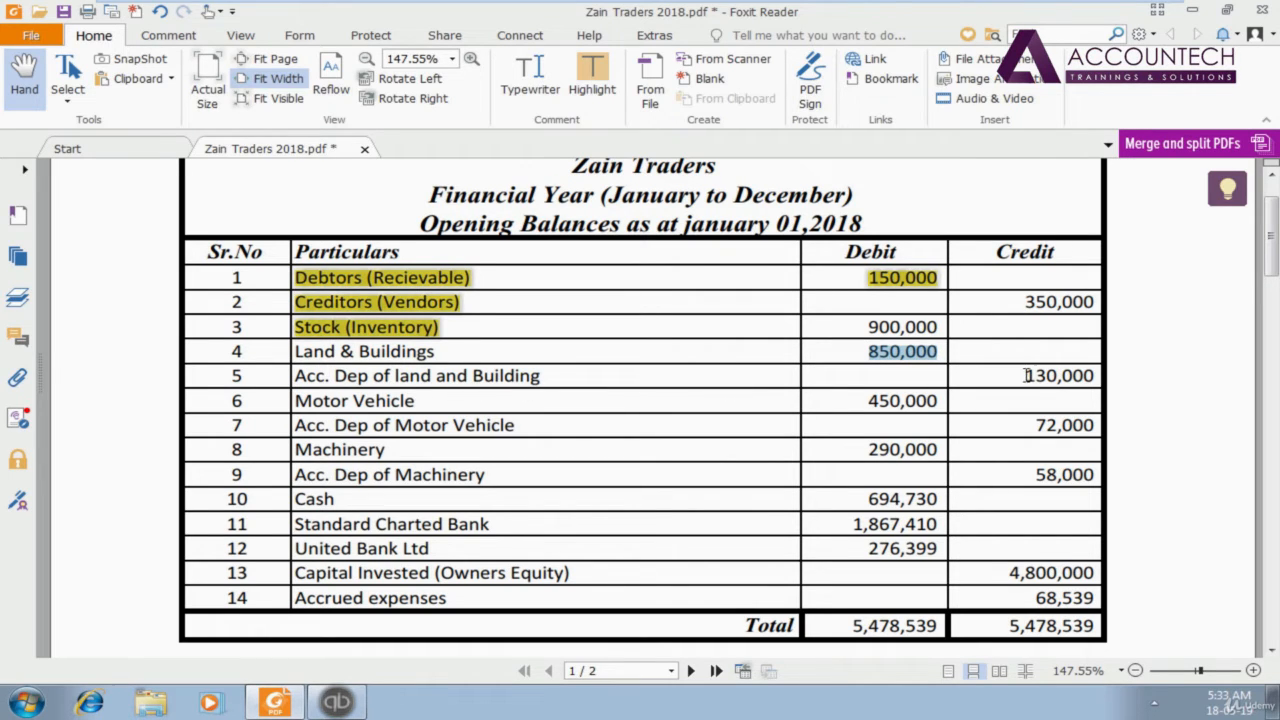
drag(1025, 375, 1098, 375)
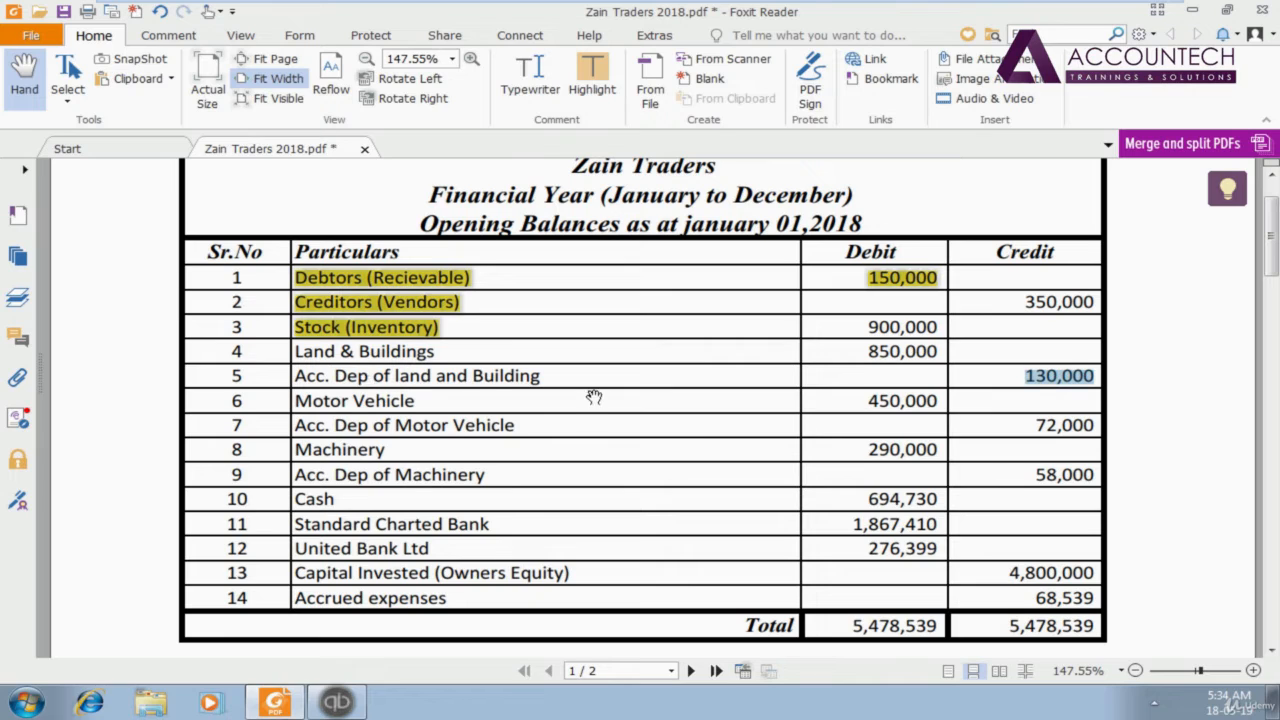
click(391, 395)
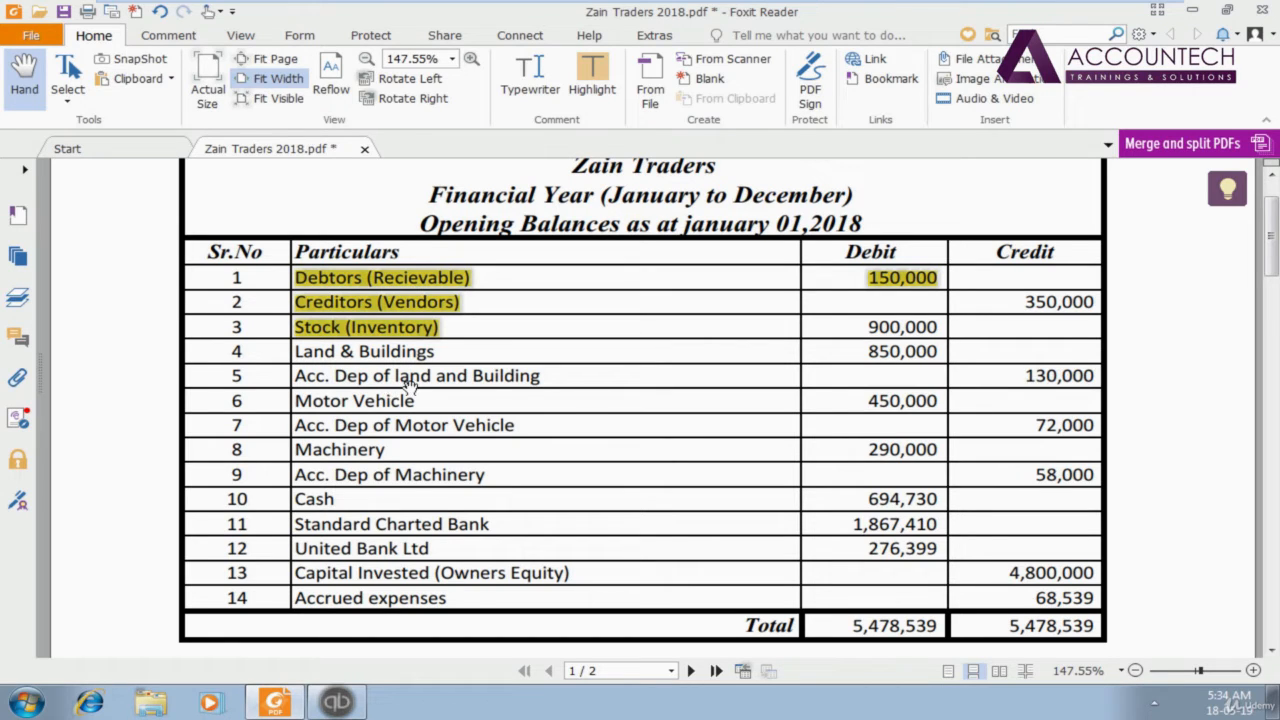
Switch to QuickBooks and start a new Fixed Asset account named "Acc Dep of Land & Building"
click(336, 702)
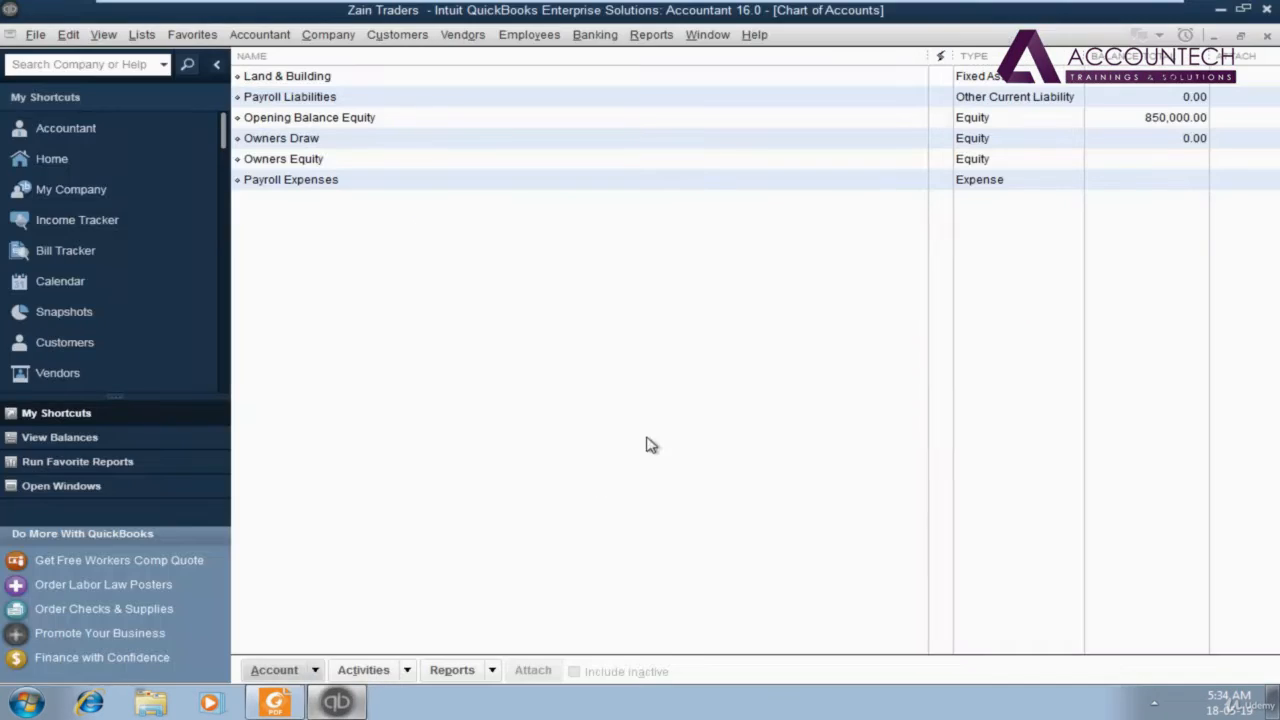
click(300, 670)
click(374, 410)
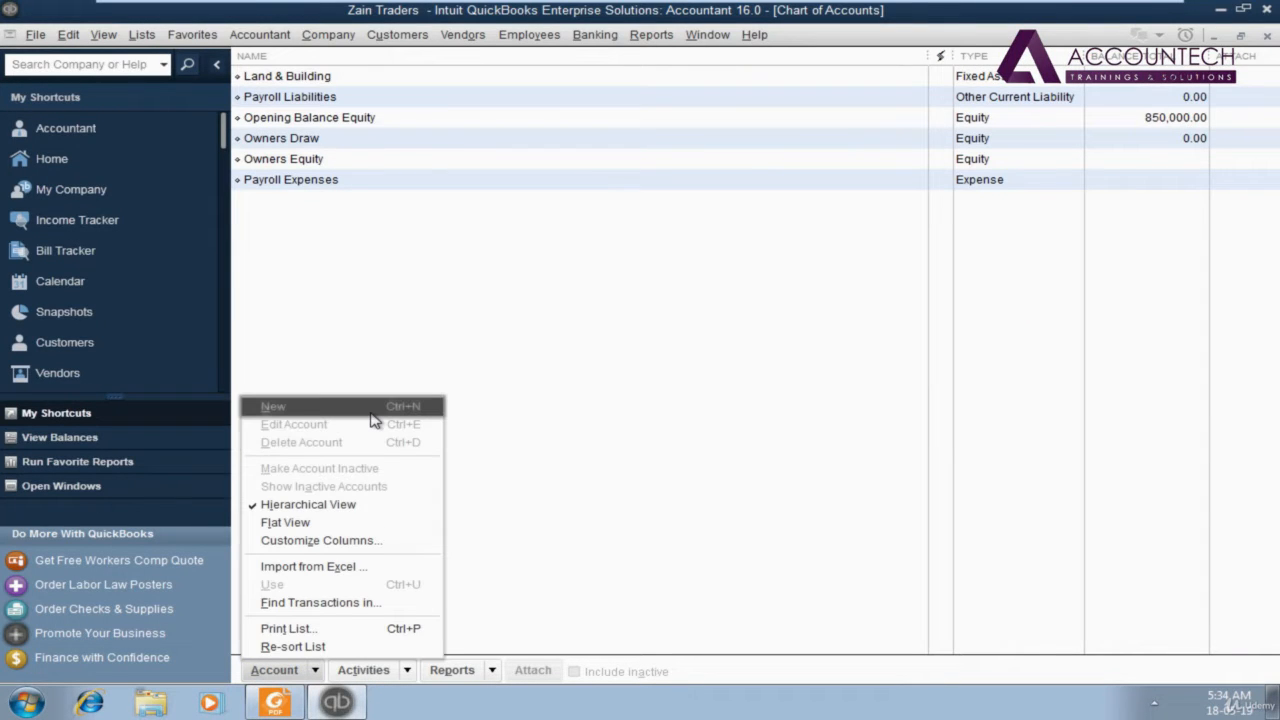
click(330, 218)
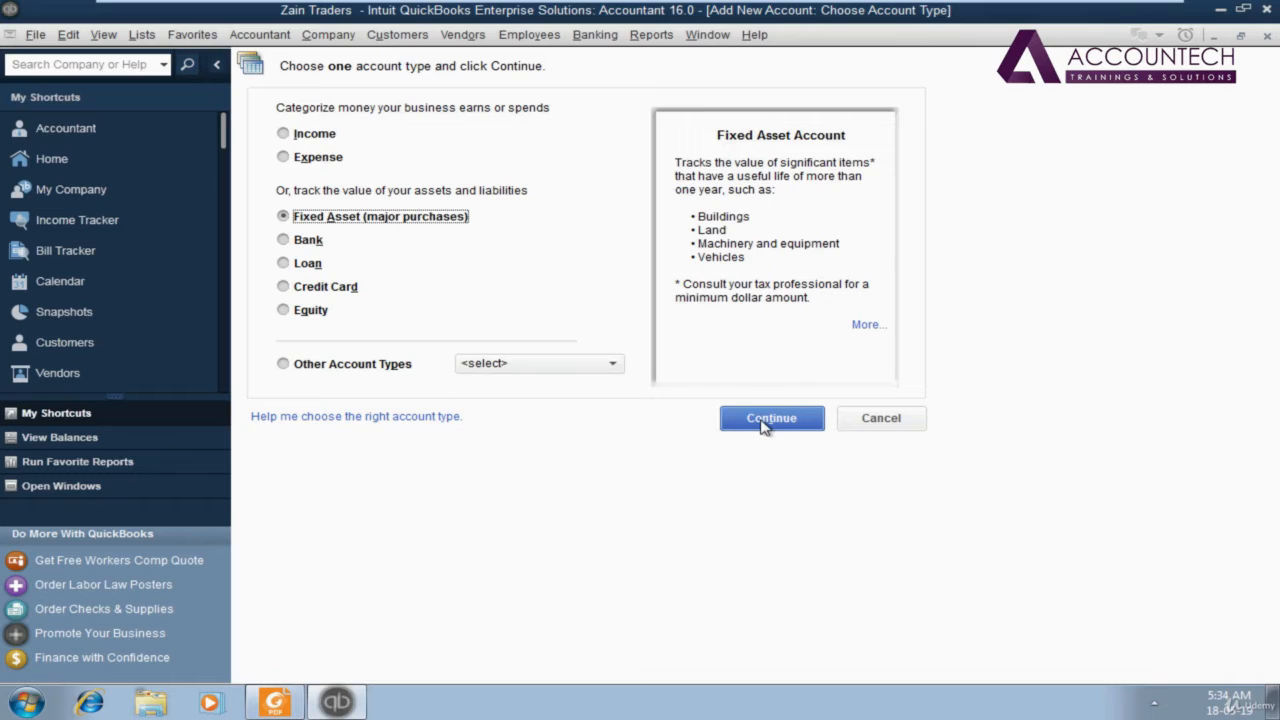
click(770, 418)
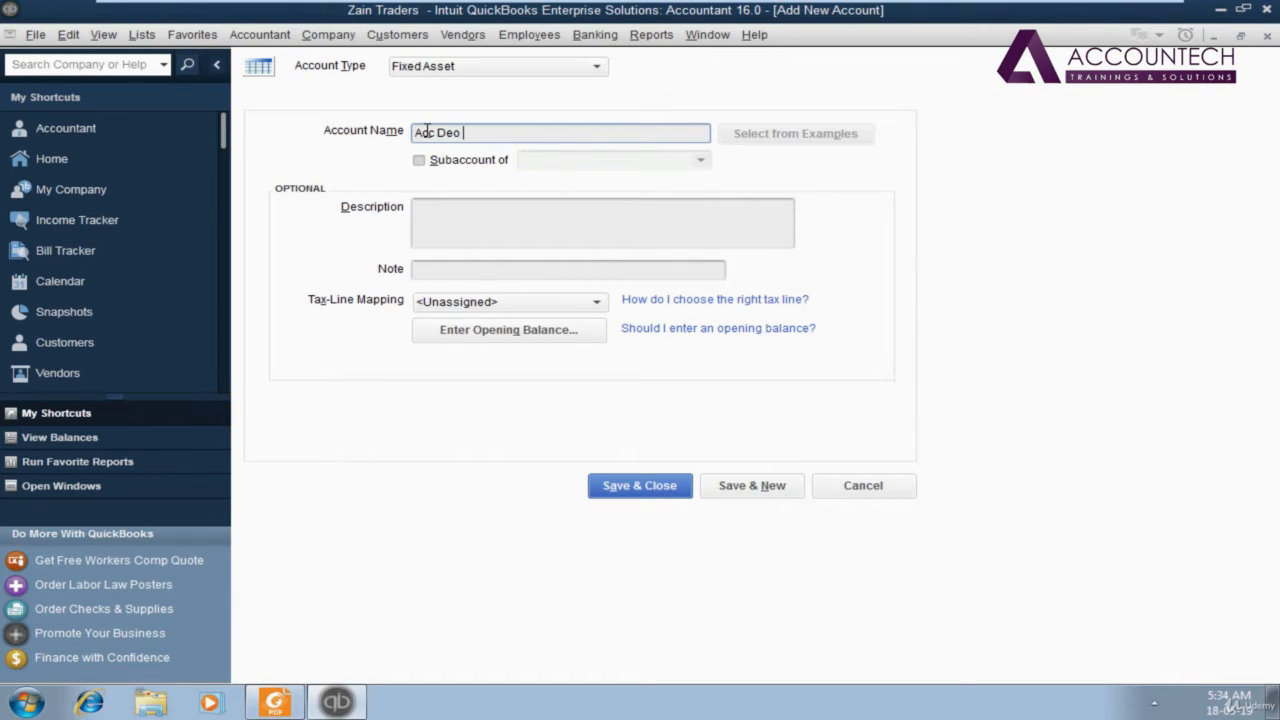
text(Acc Dep of Land & Building)
key(Tab)
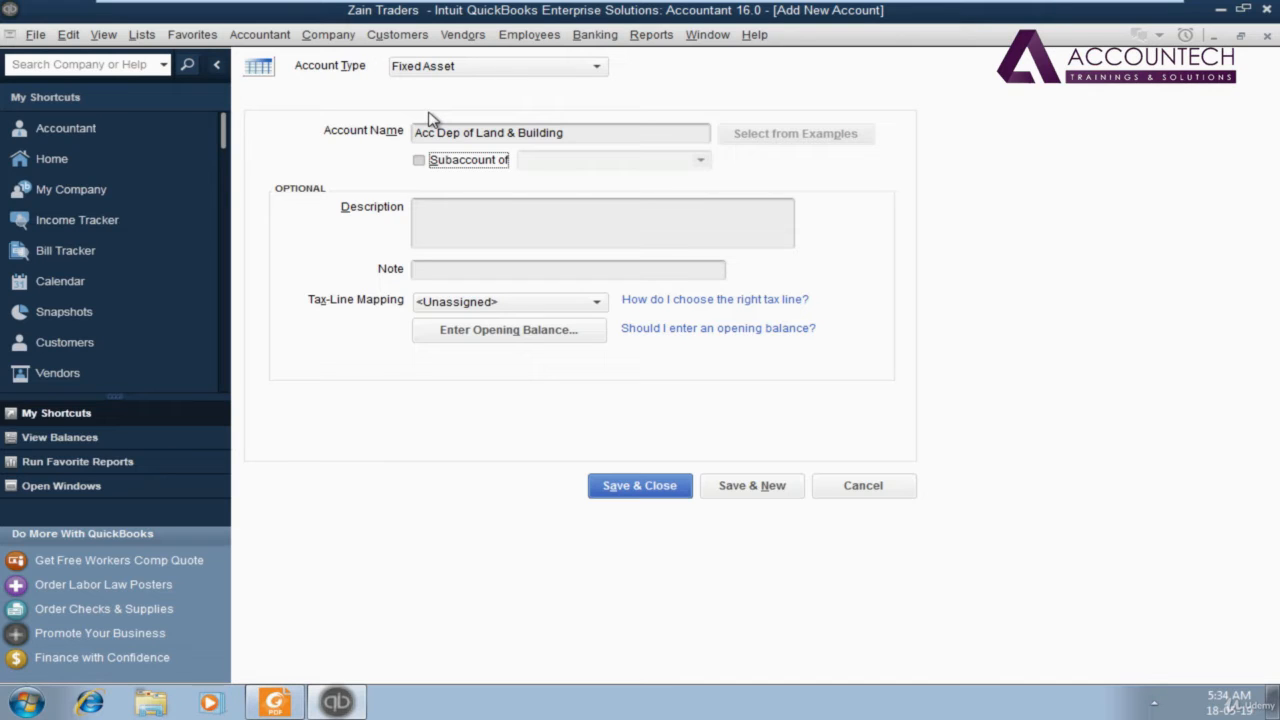
Enter an opening balance of -130,000 as of 01-01-2018 for the new account and save it
click(493, 332)
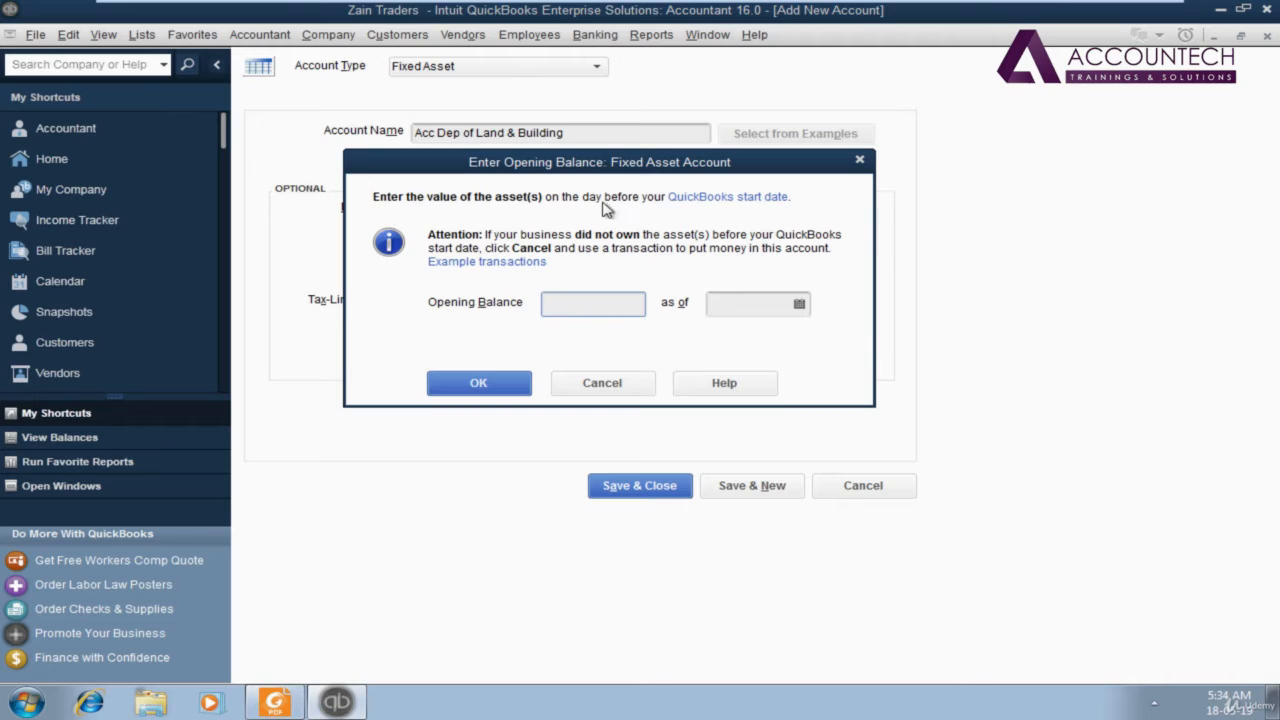
drag(644, 162, 657, 238)
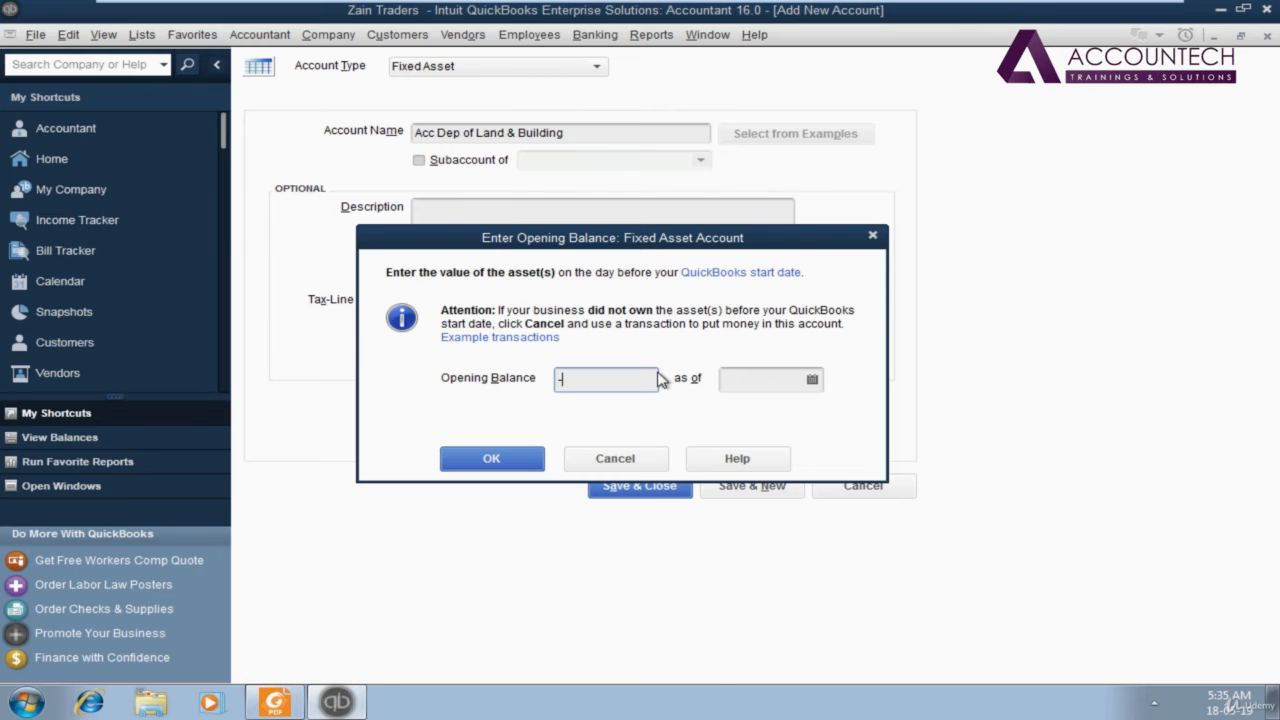
key(alt+Tab)
key(alt+Tab)
key(Tab)
text(0101)
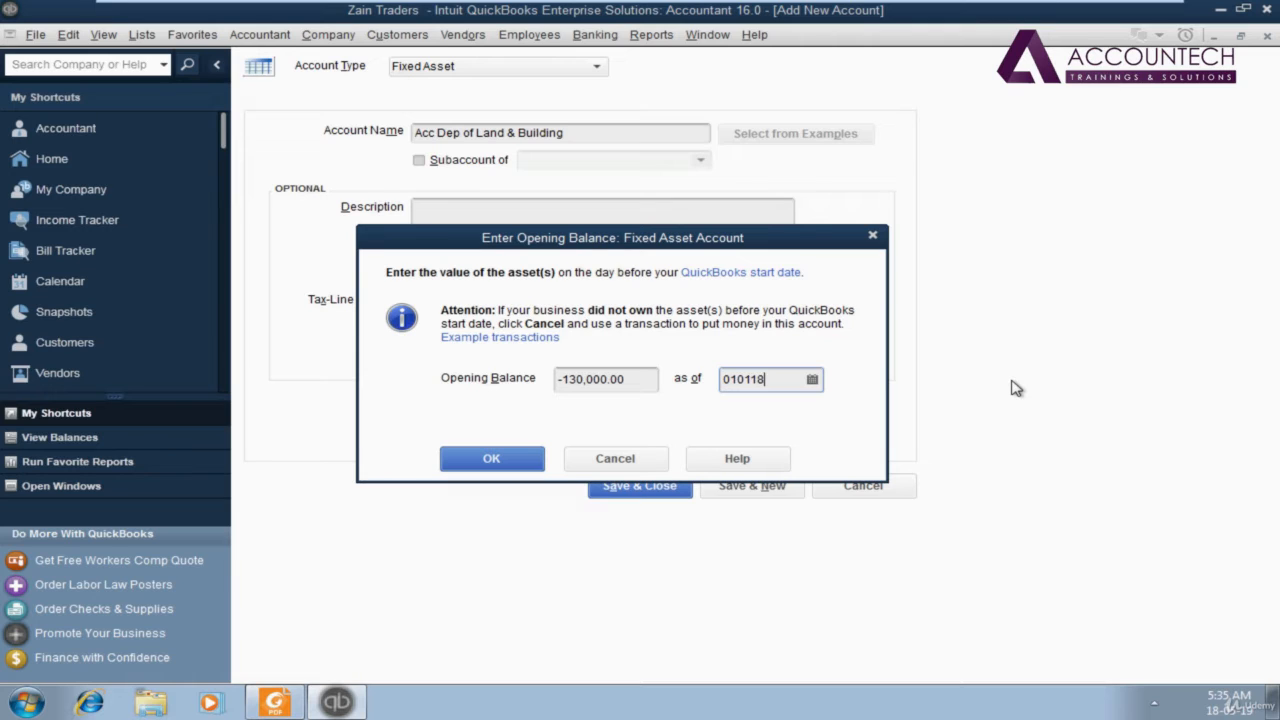
key(Tab)
click(505, 462)
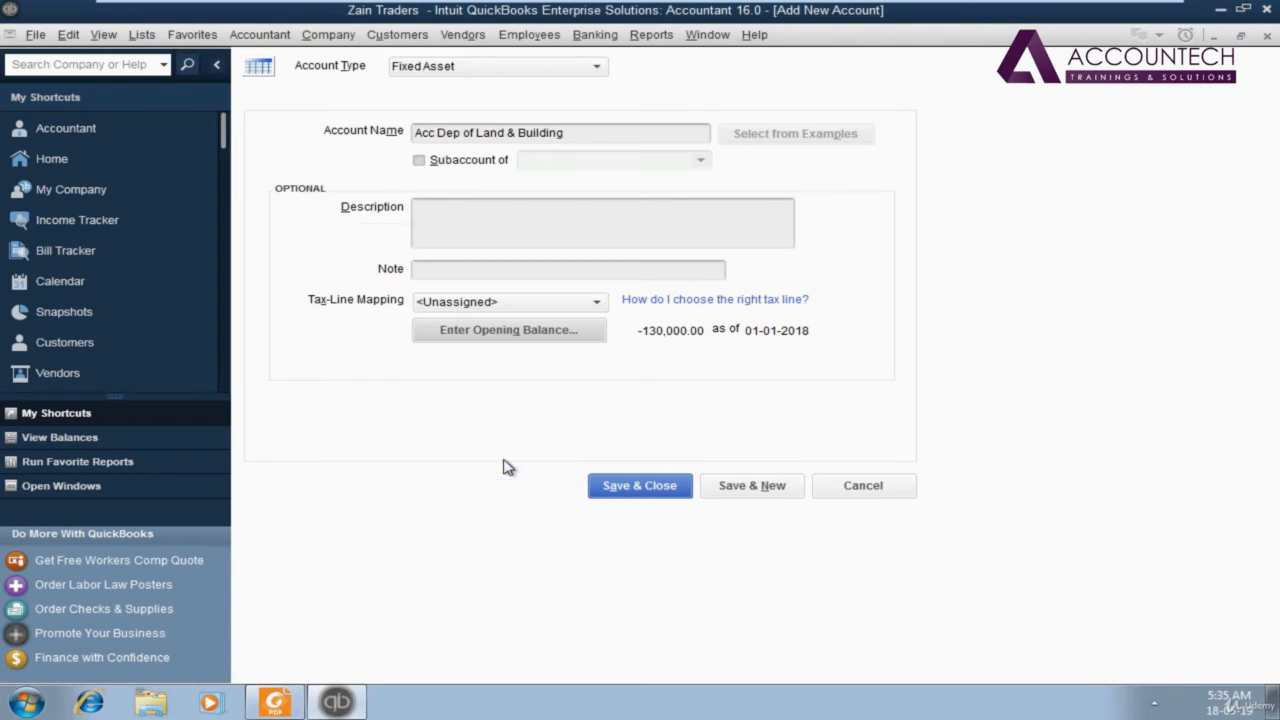
click(661, 487)
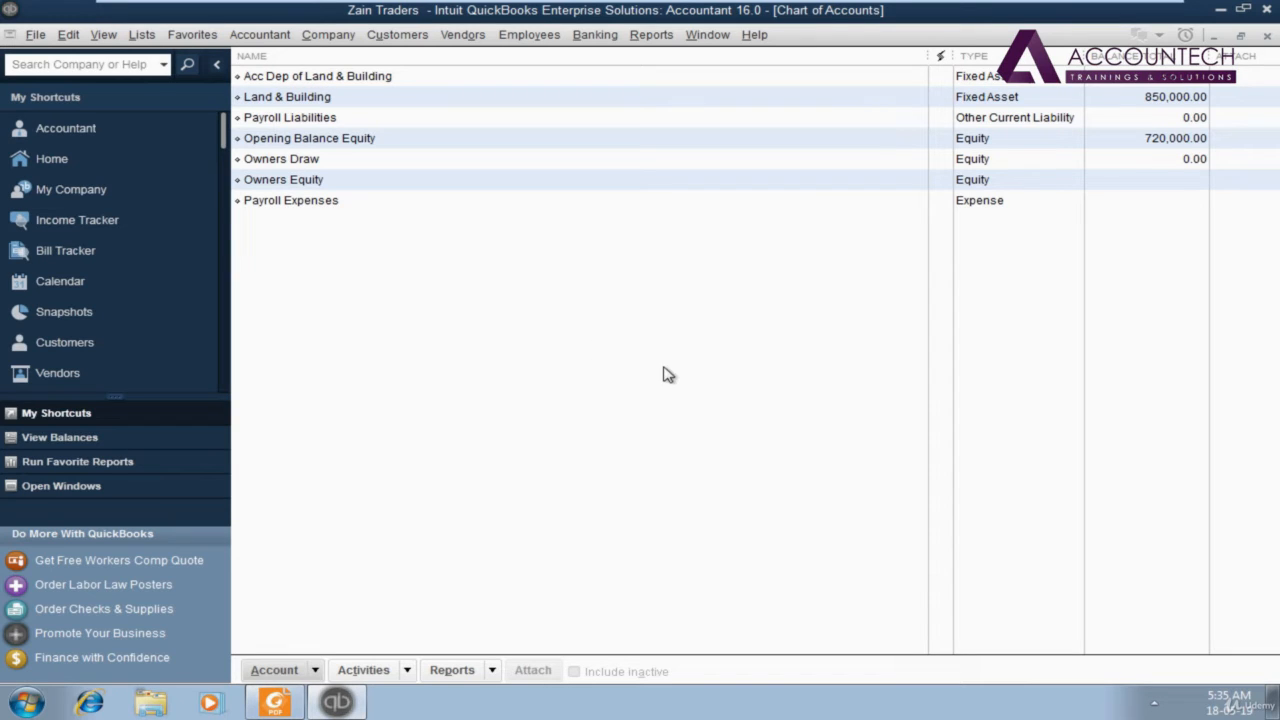
Compare the Land & Building and Acc Dep of Land & Building entries and their balances in the chart of accounts
click(343, 101)
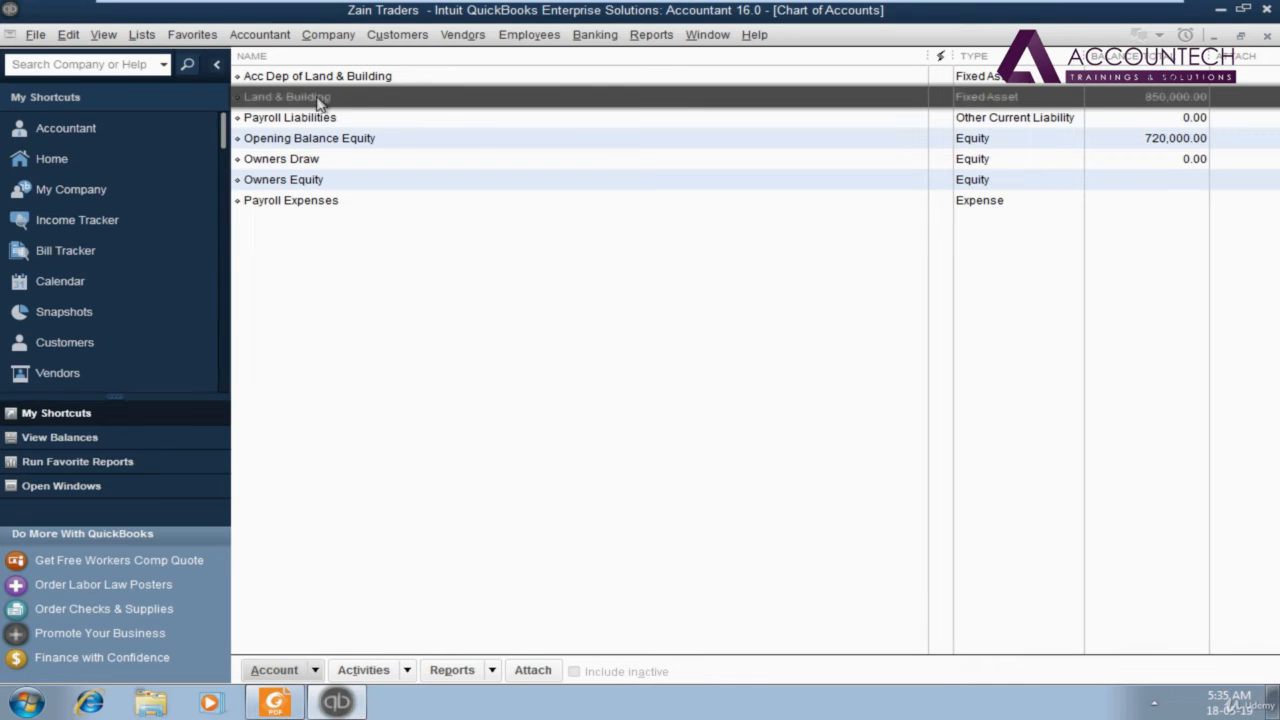
click(1180, 82)
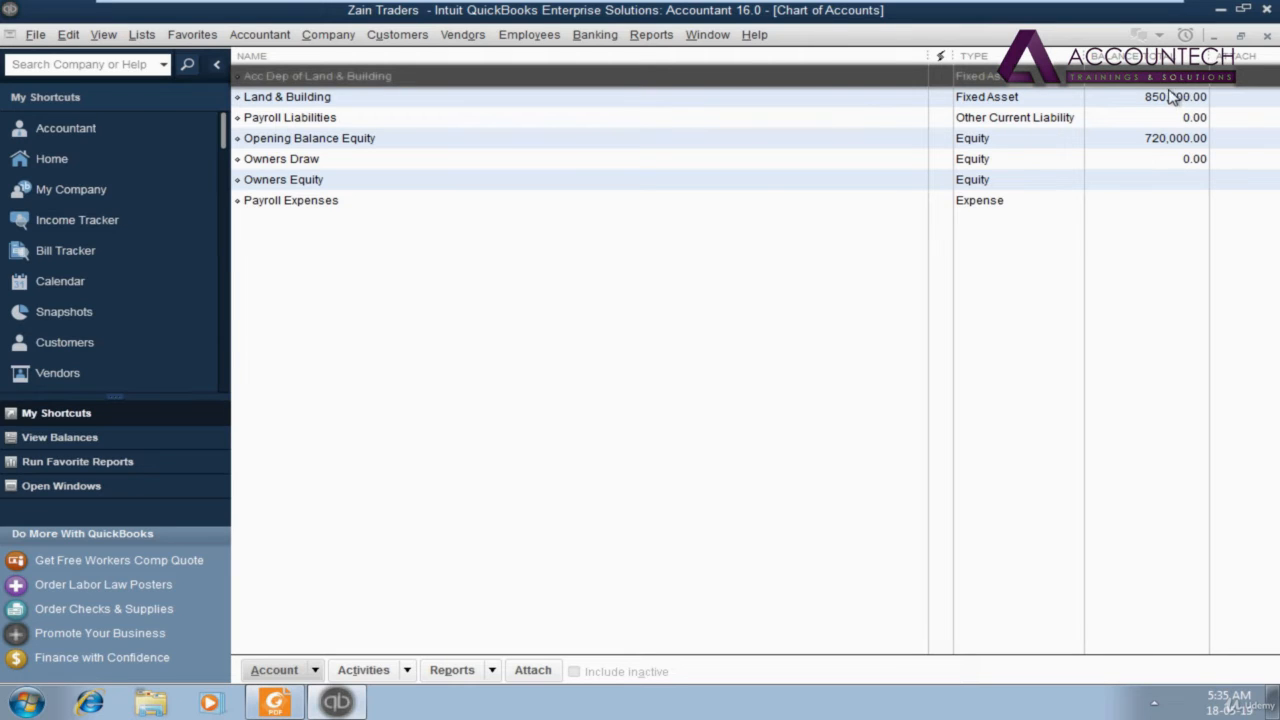
click(1165, 98)
click(1153, 80)
click(522, 115)
click(514, 100)
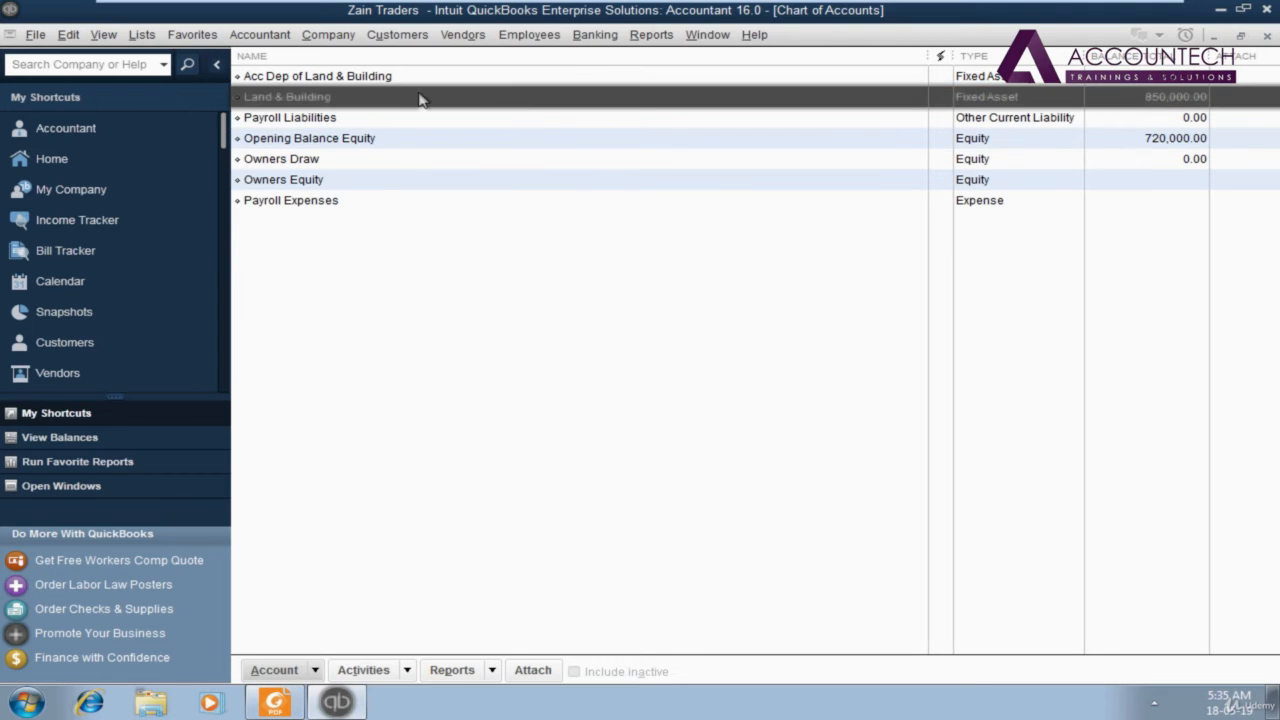
Try to delete the Land & Building account from the chart of accounts
right_click(357, 101)
click(401, 187)
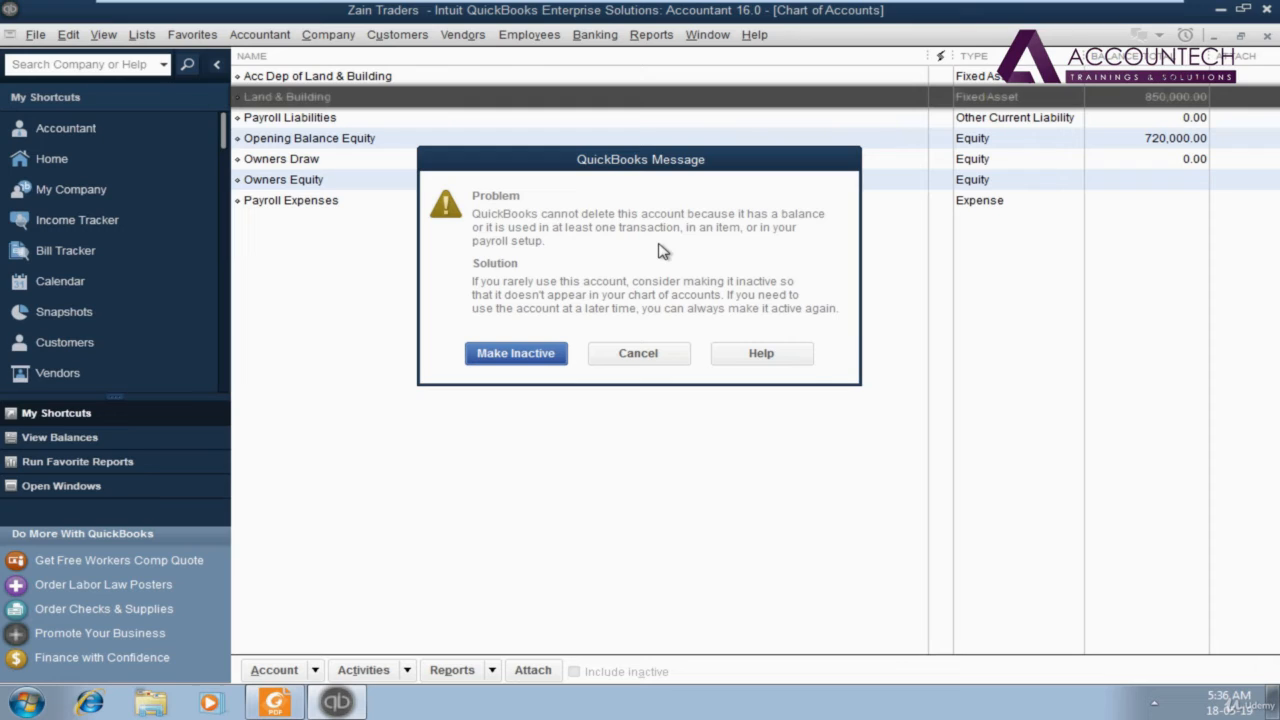
click(638, 356)
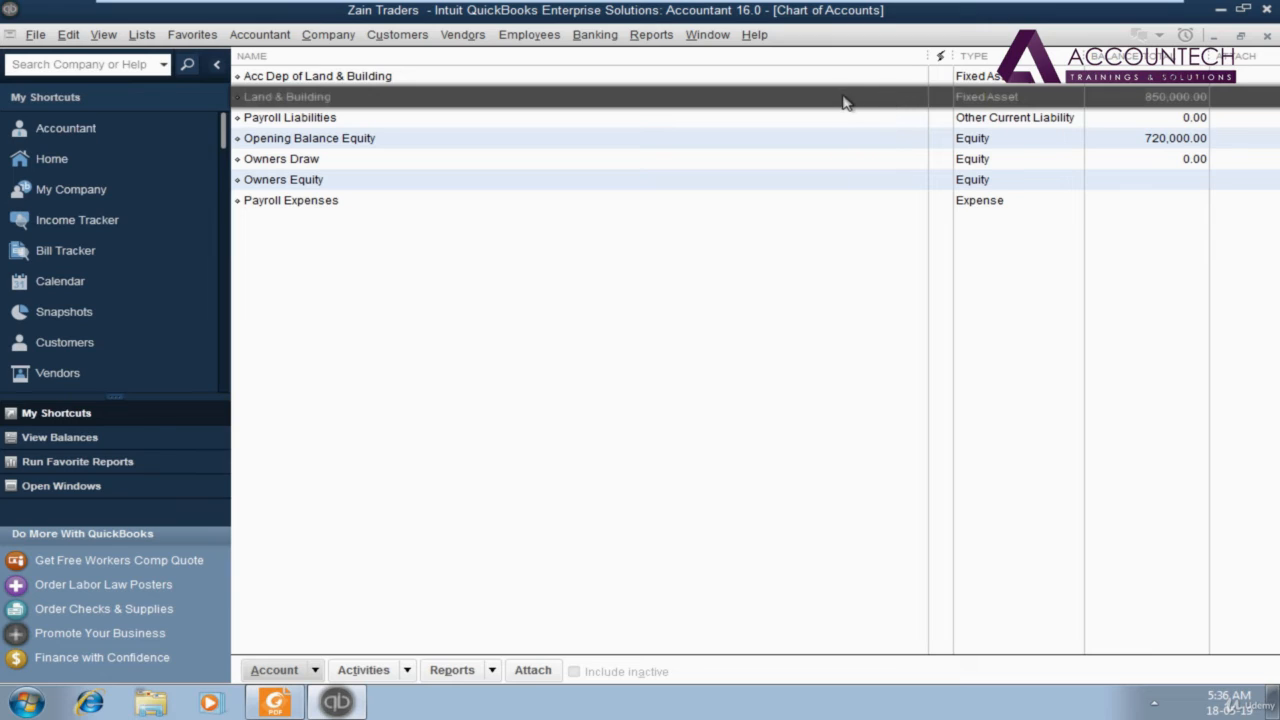
right_click(322, 104)
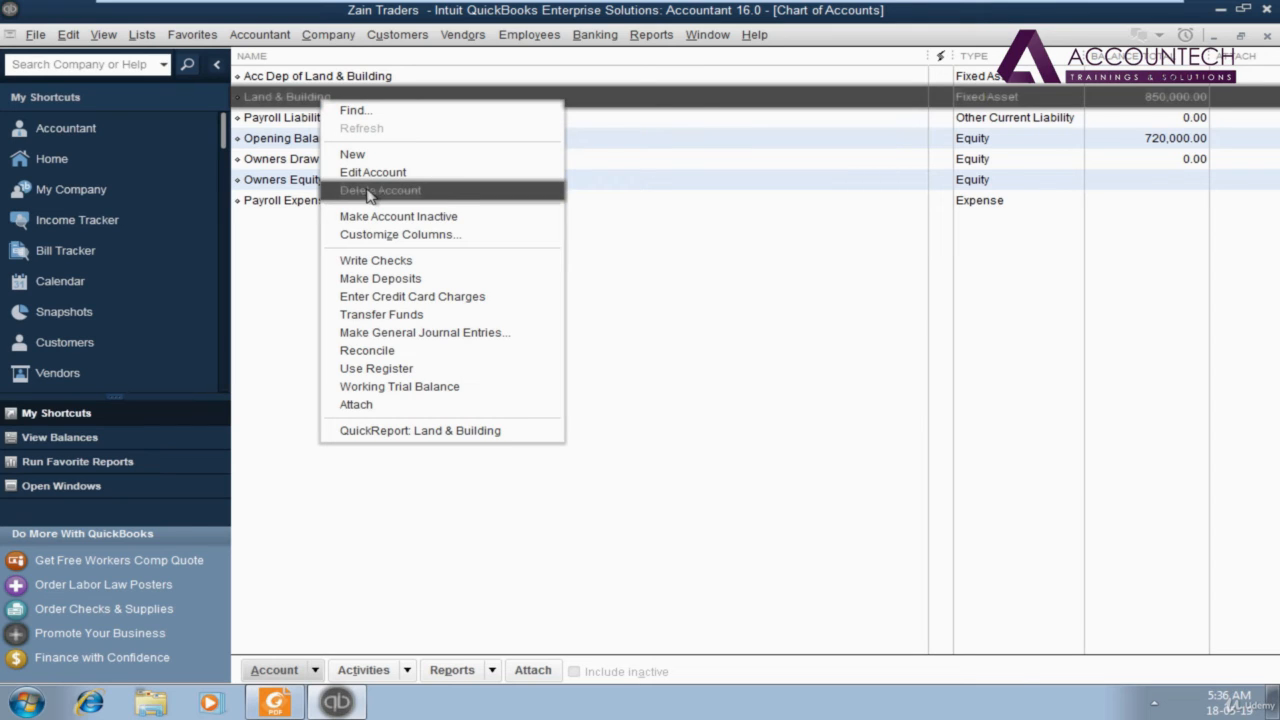
click(660, 229)
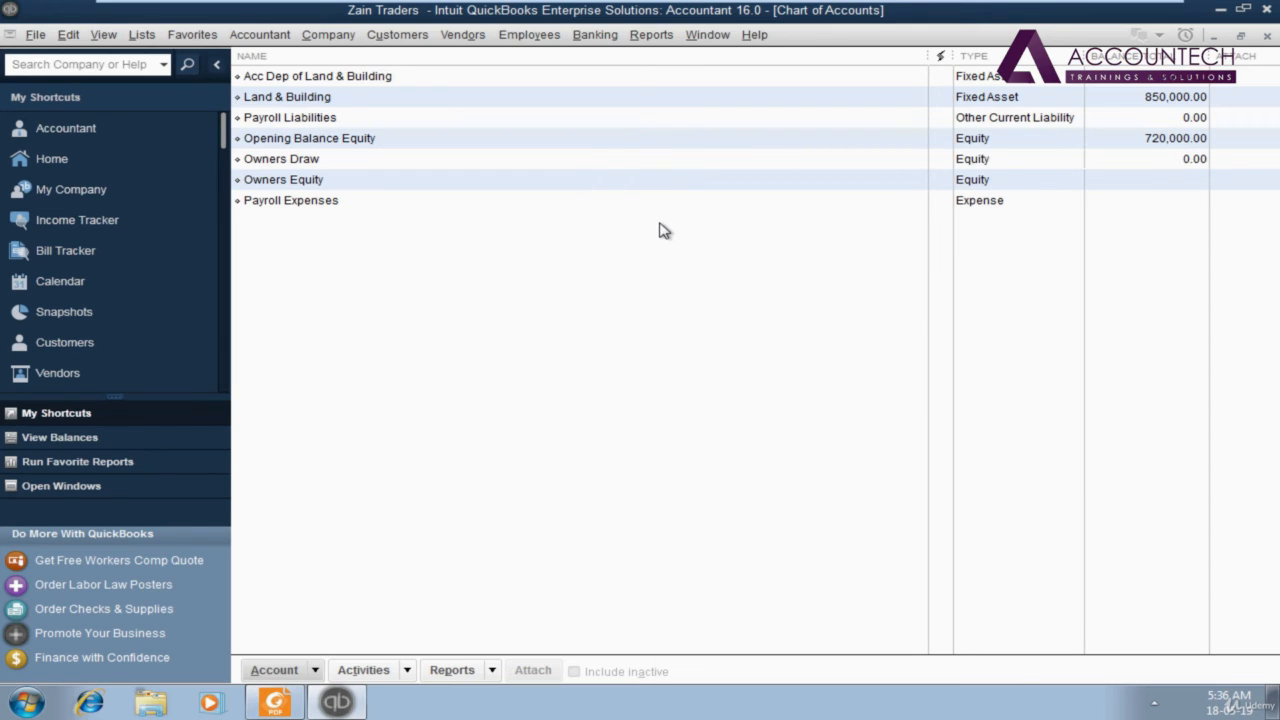
Run the QuickReport for Land & Building with all dates and open its general journal transaction in the register
click(387, 100)
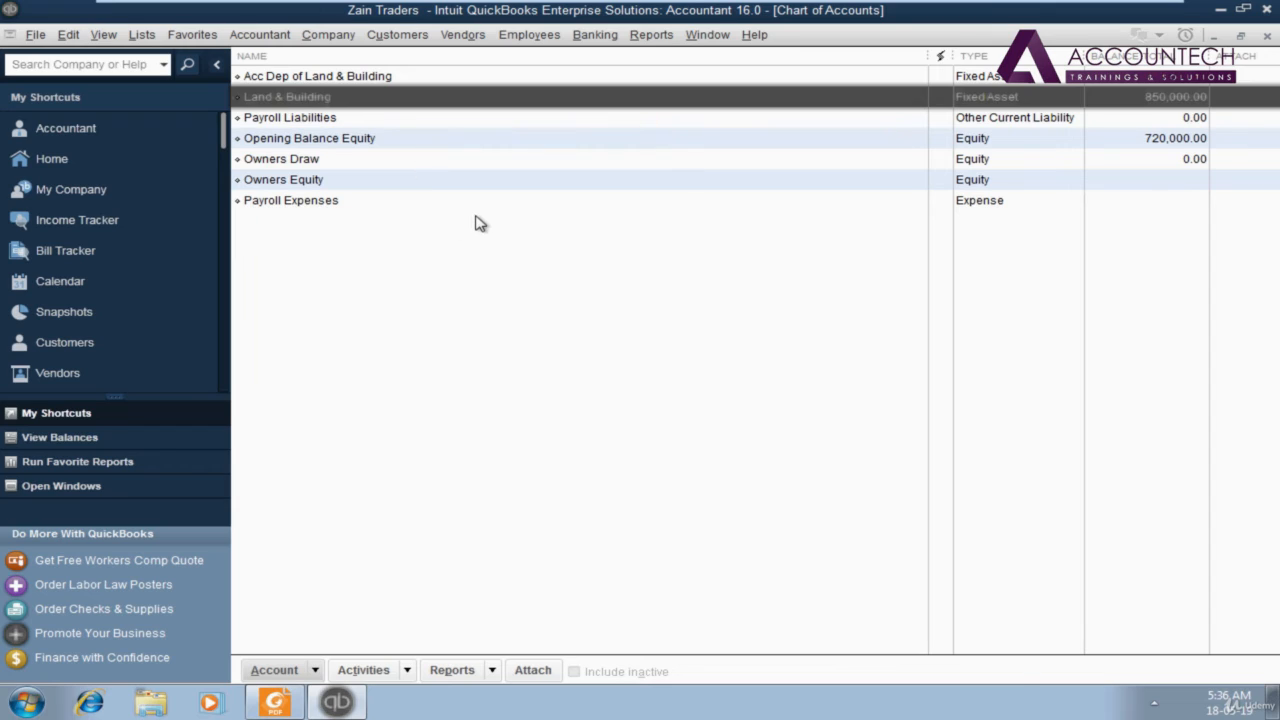
right_click(357, 104)
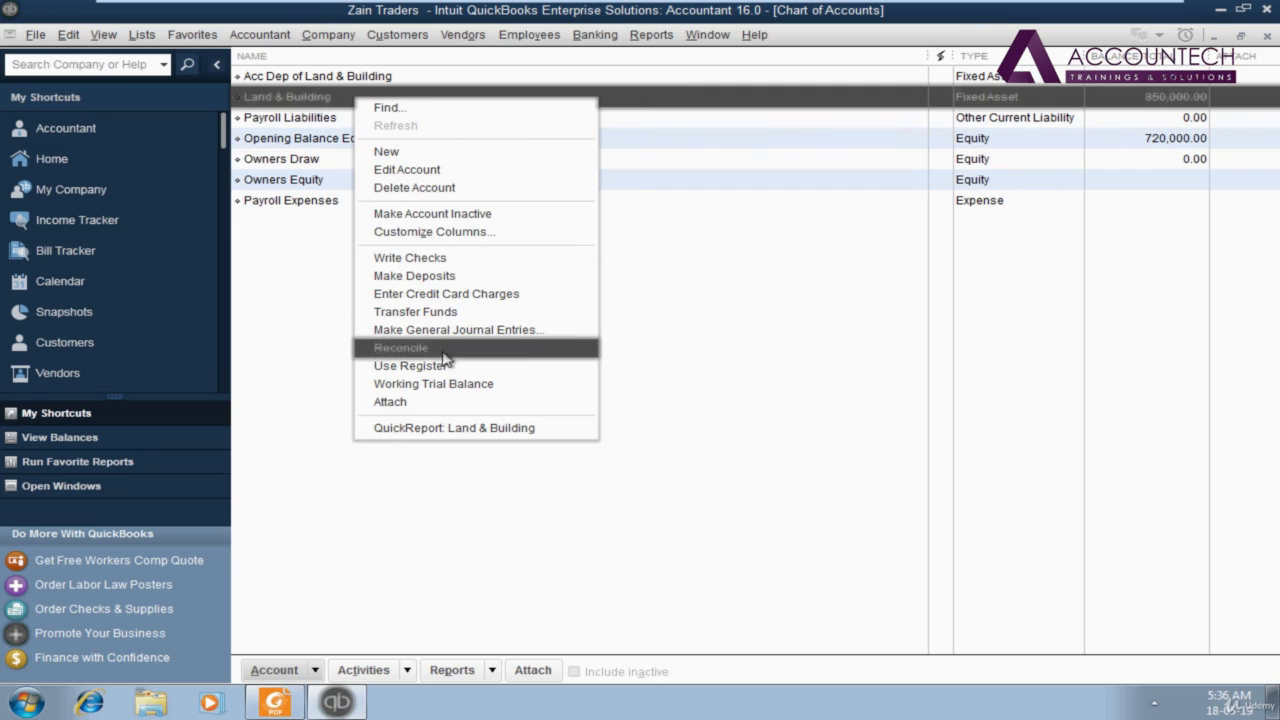
click(447, 433)
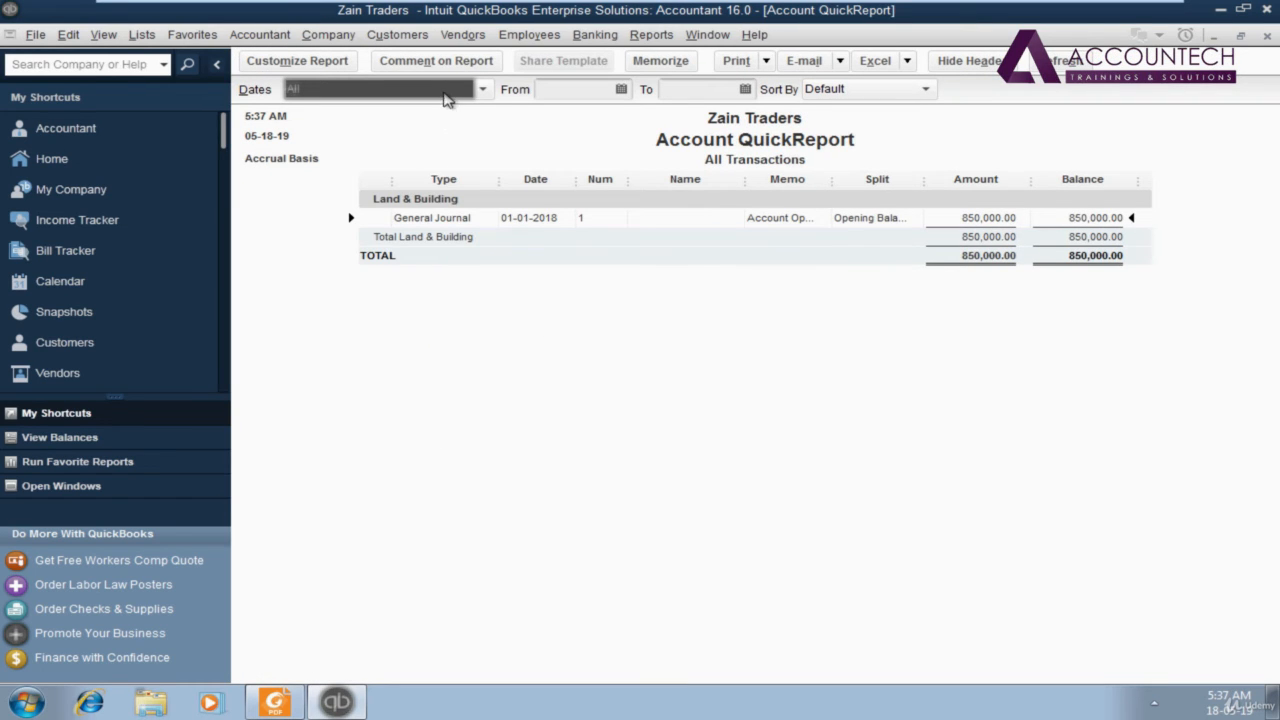
click(445, 89)
click(445, 114)
double_click(494, 221)
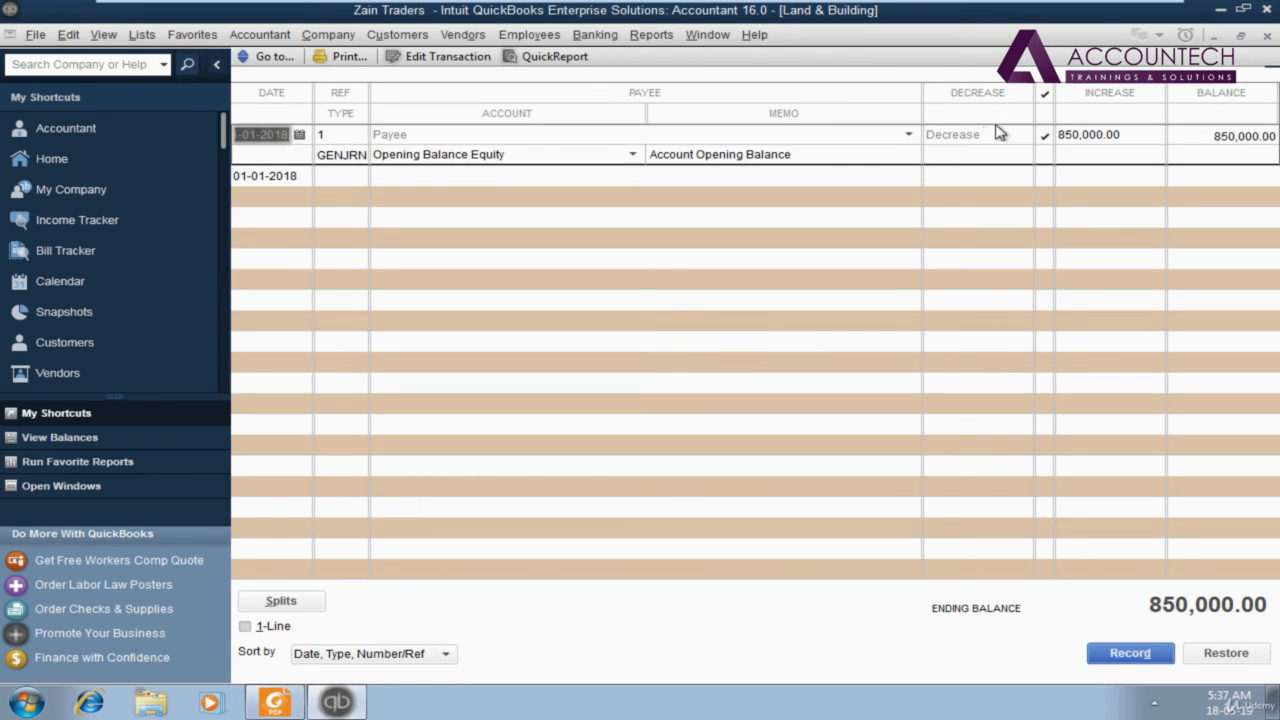
Delete the Land & Building opening balance general journal entry and return to the chart of accounts
click(68, 34)
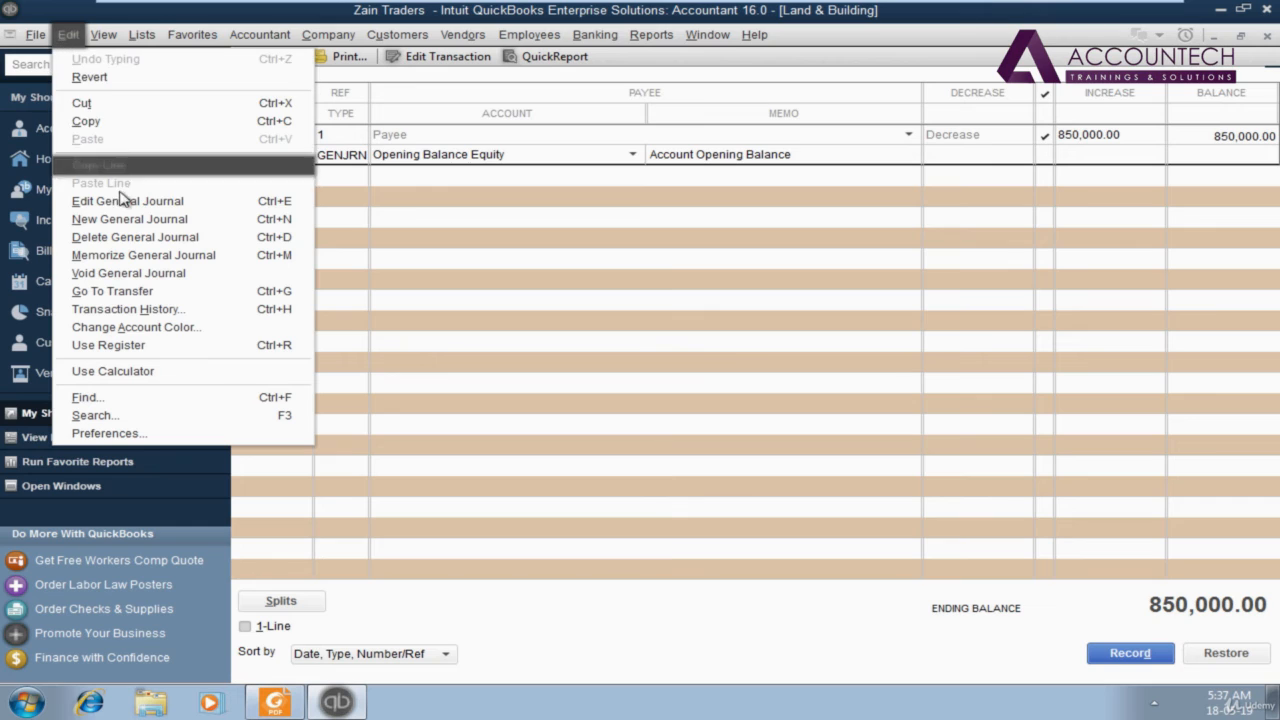
click(128, 244)
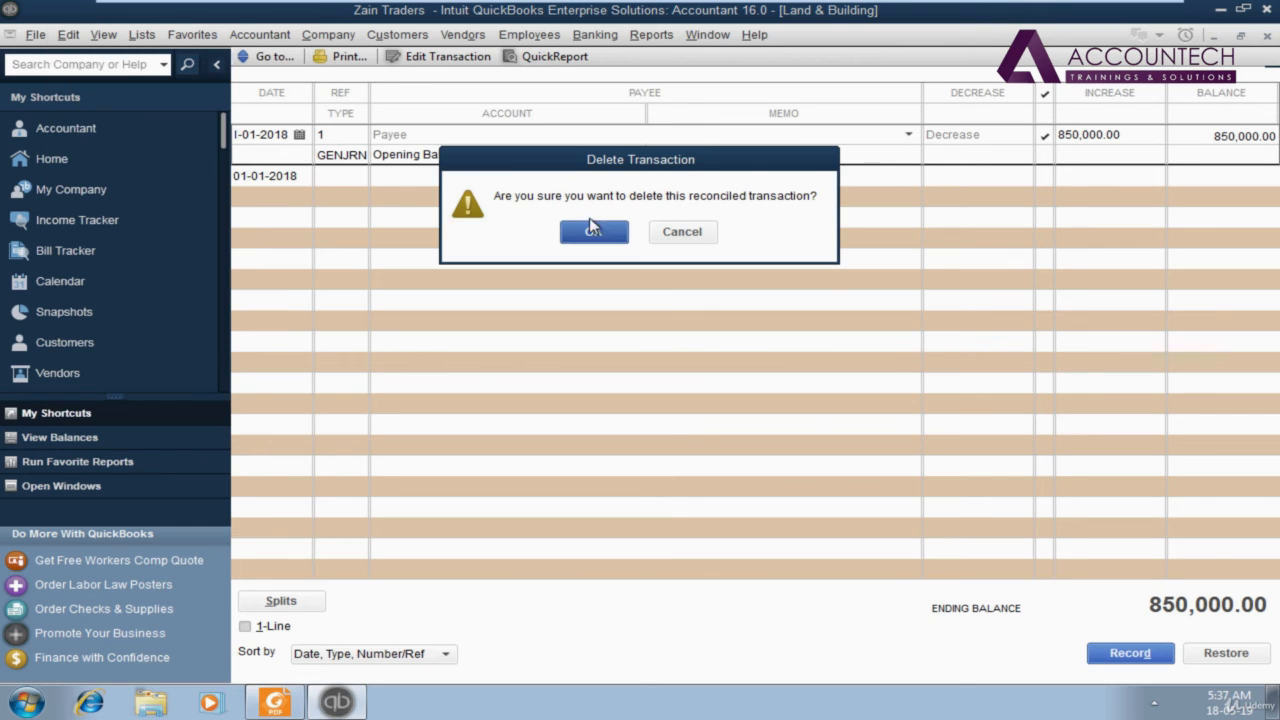
click(596, 228)
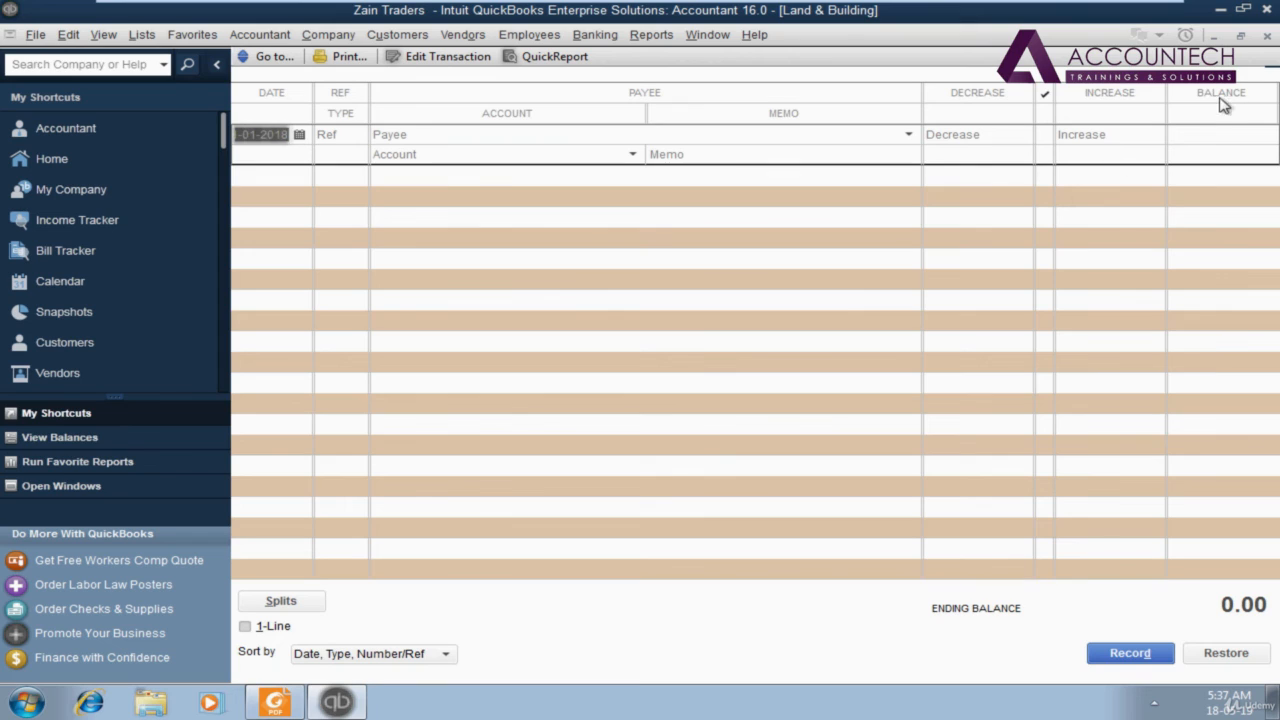
click(1267, 37)
click(1267, 37)
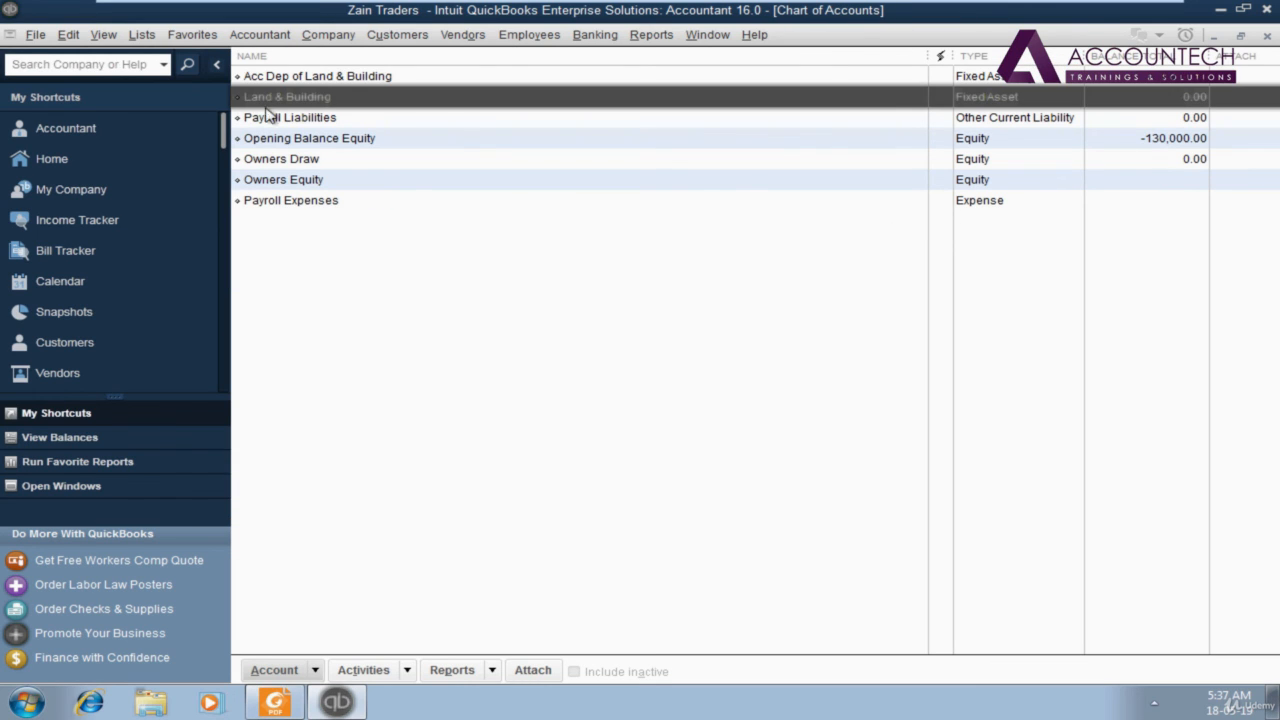
Delete the Land & Building account from the chart of accounts and confirm the deletion
right_click(356, 100)
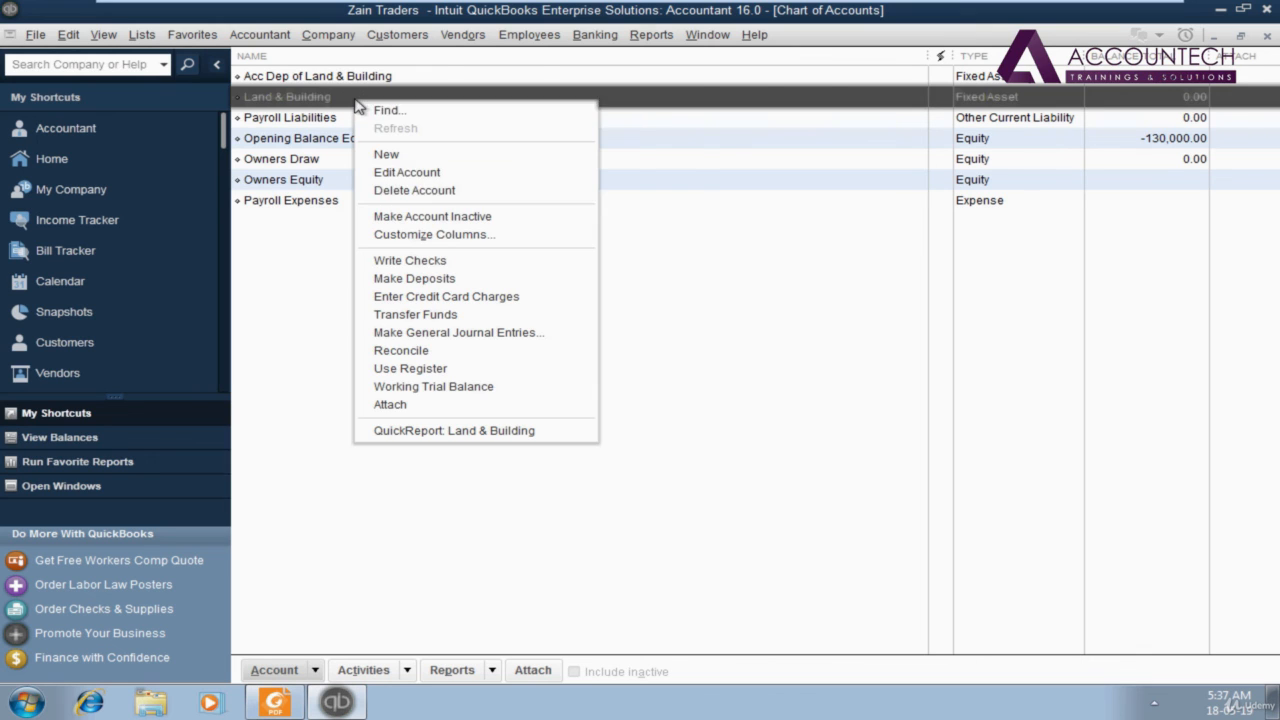
click(412, 192)
click(587, 233)
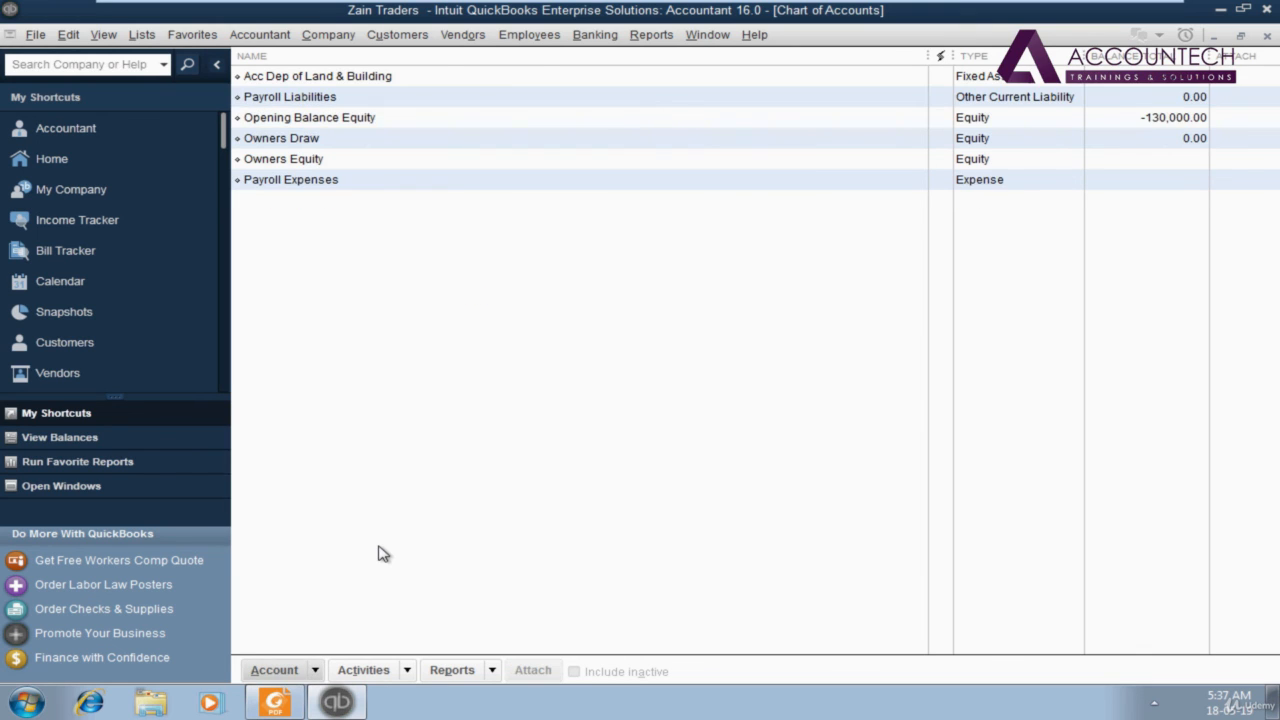